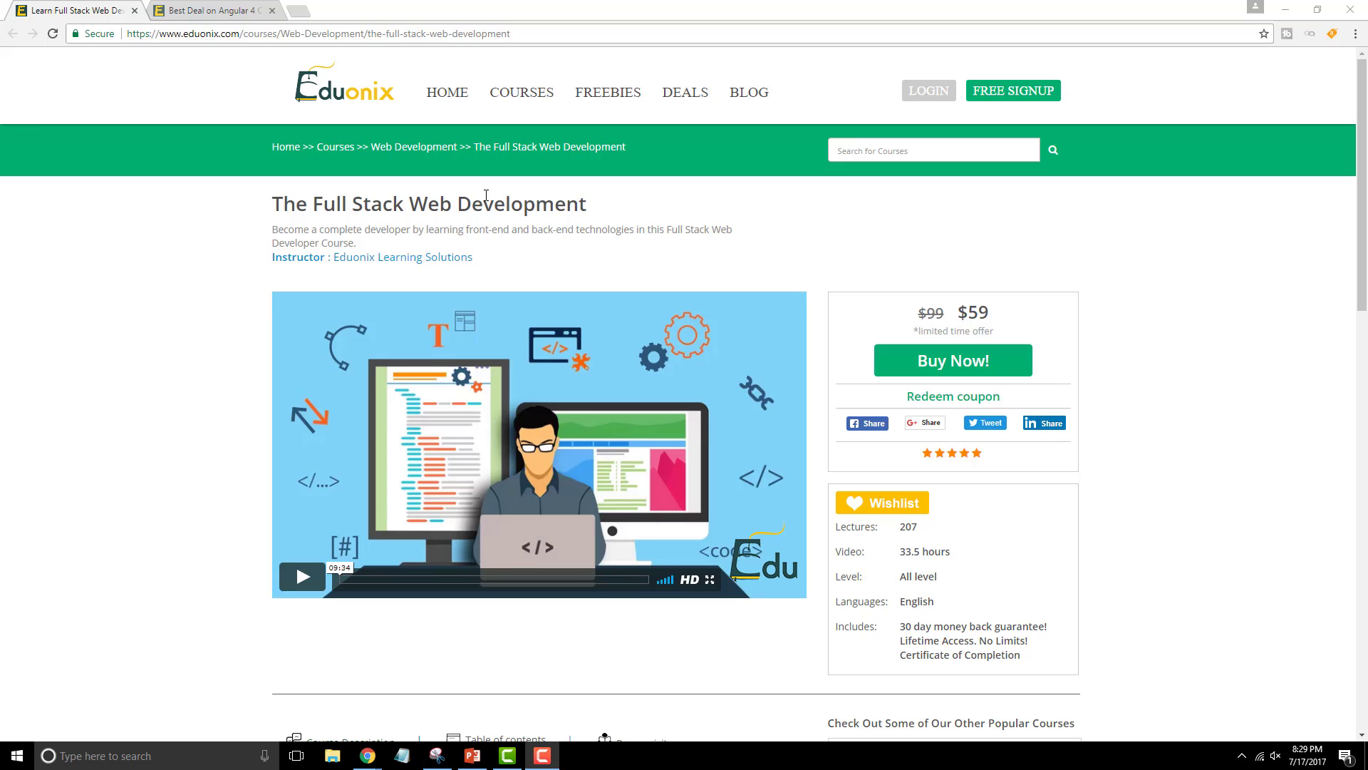
scroll(181, 314, down, 1)
scroll(125, 350, down, 2)
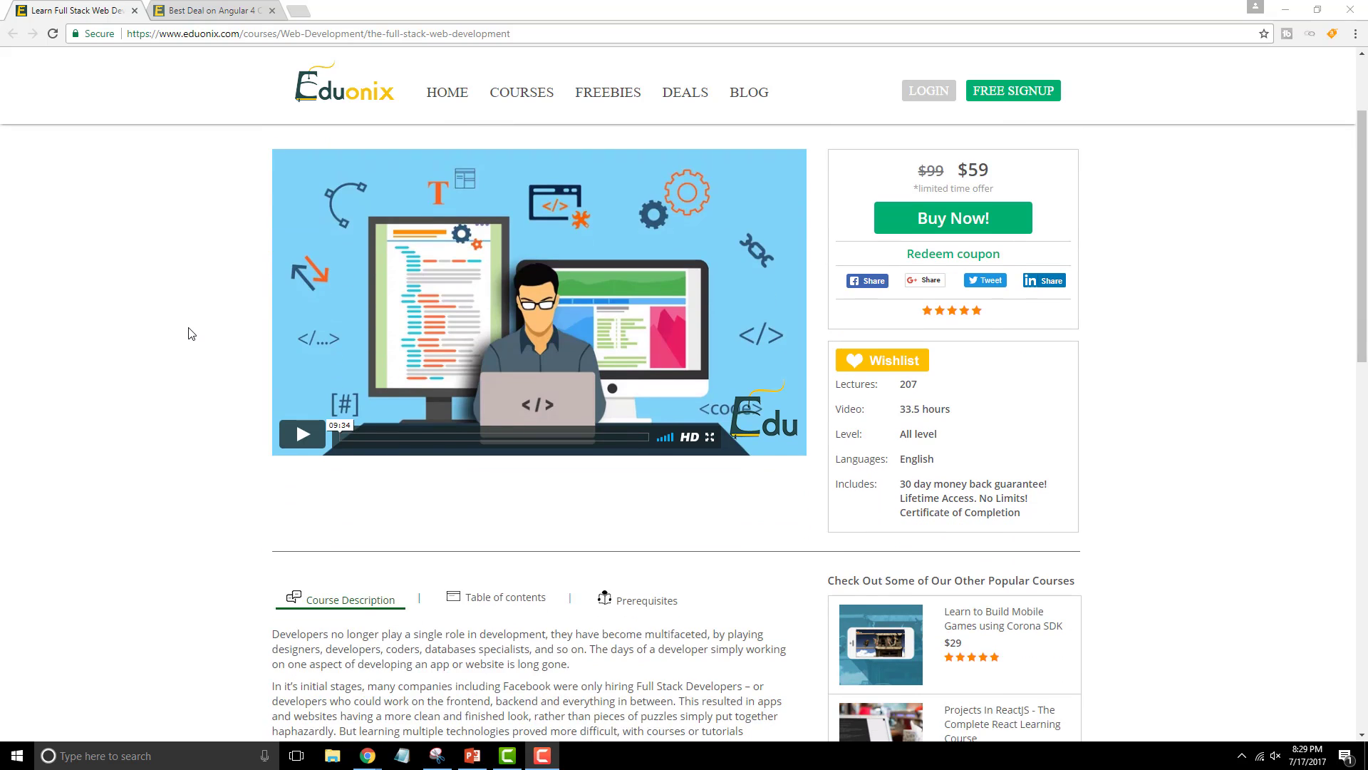
scroll(188, 332, down, 1)
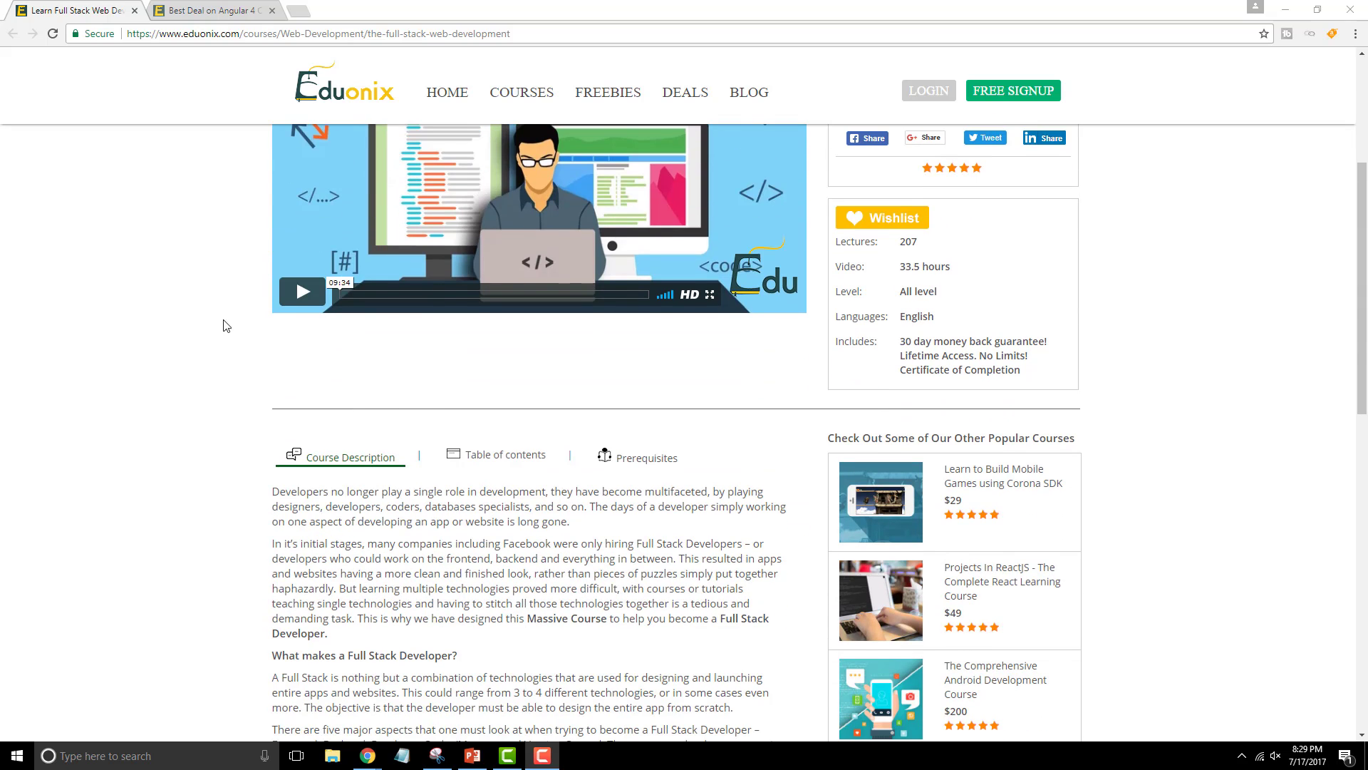
scroll(225, 325, up, 4)
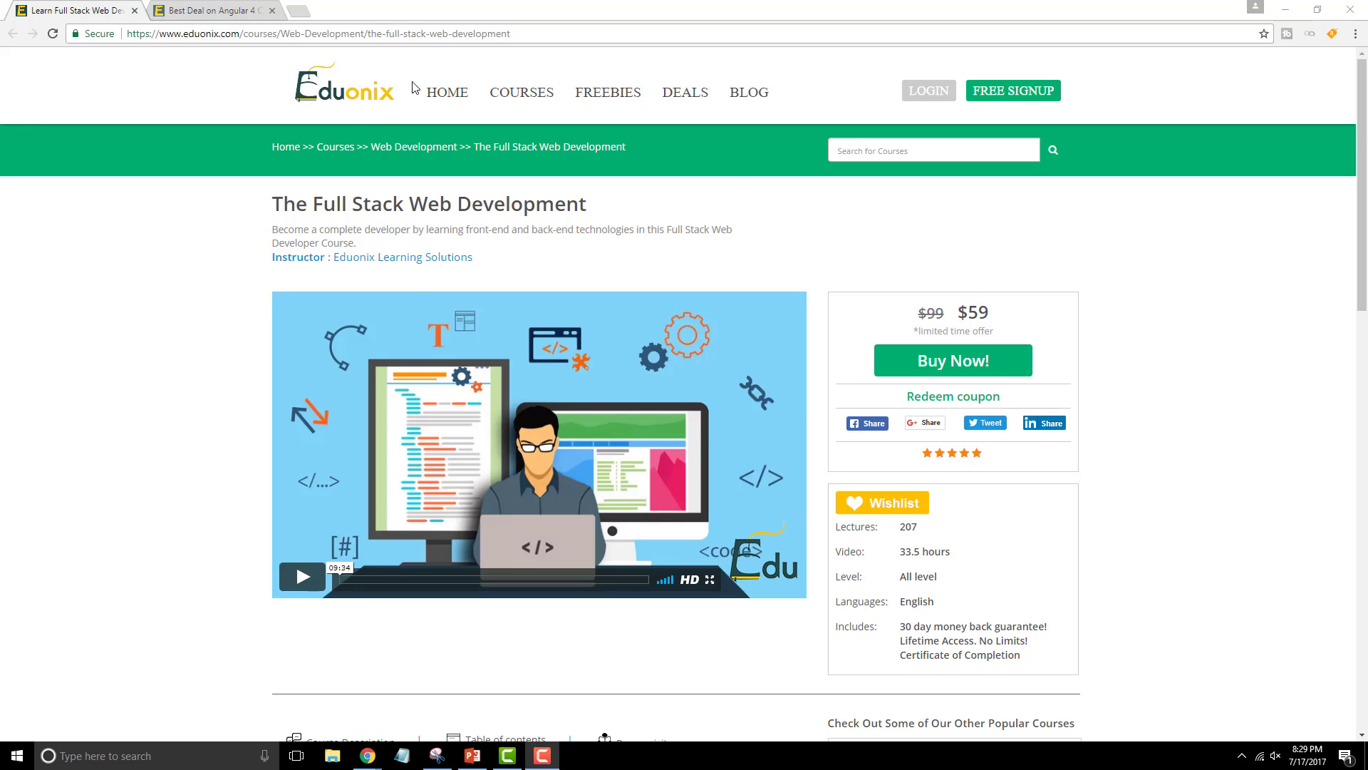
Step: Switch to the Eduonix Angular 4 MasterClass bundle tab offering two courses for $49
click(203, 10)
scroll(239, 376, down, 1)
scroll(226, 370, up, 1)
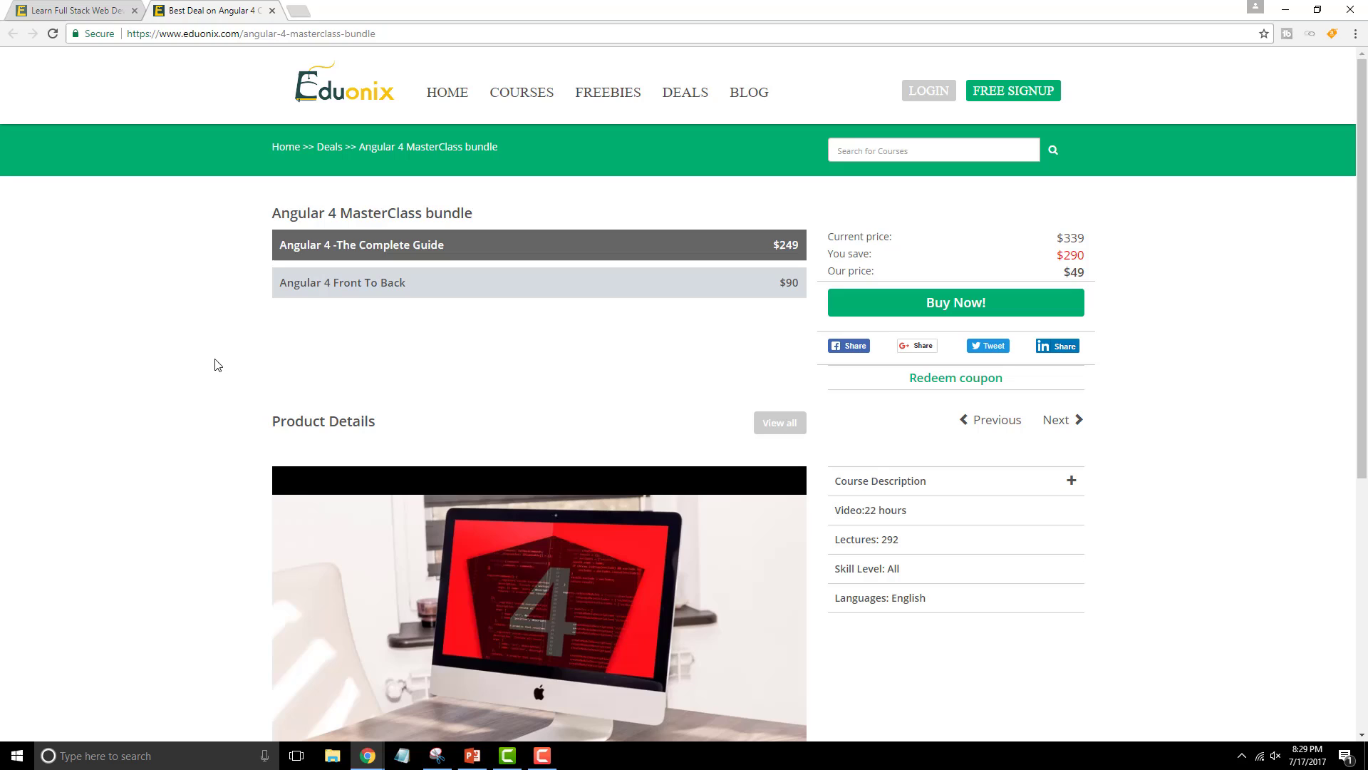